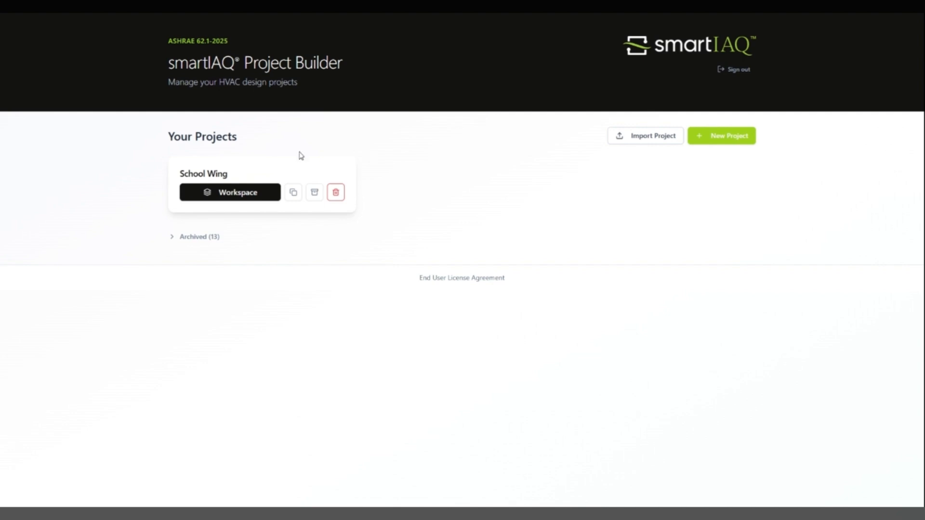
- Create a new project named 'BASICS' from the project list
left_click(197, 236)
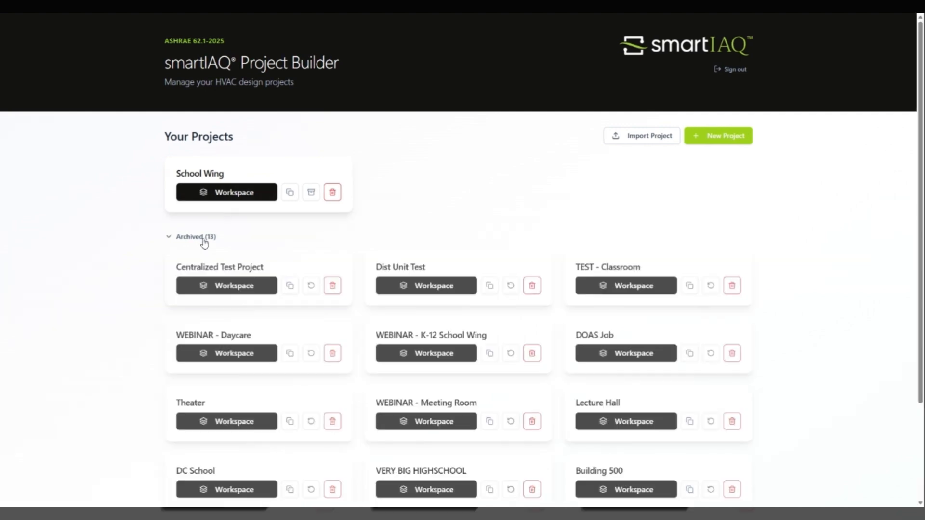
left_click(203, 238)
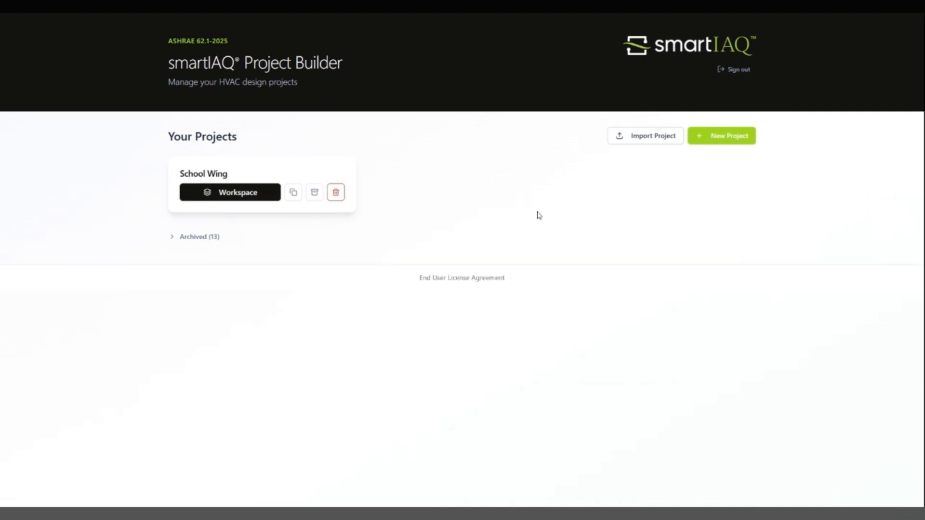
left_click(727, 143)
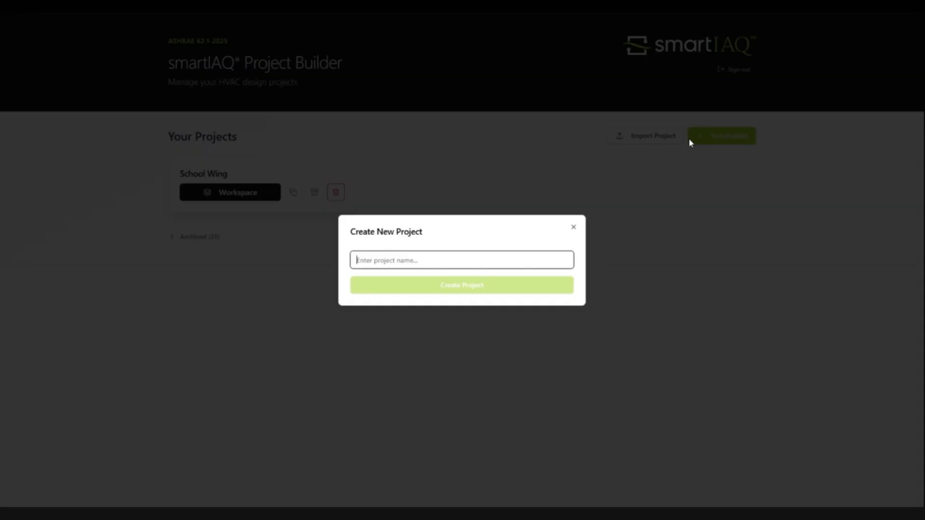
type("BASIC")
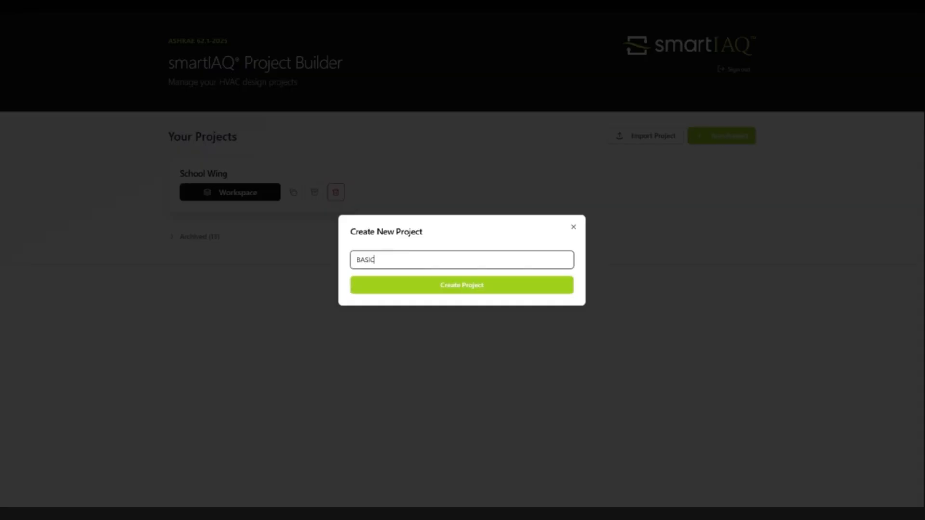
type("S")
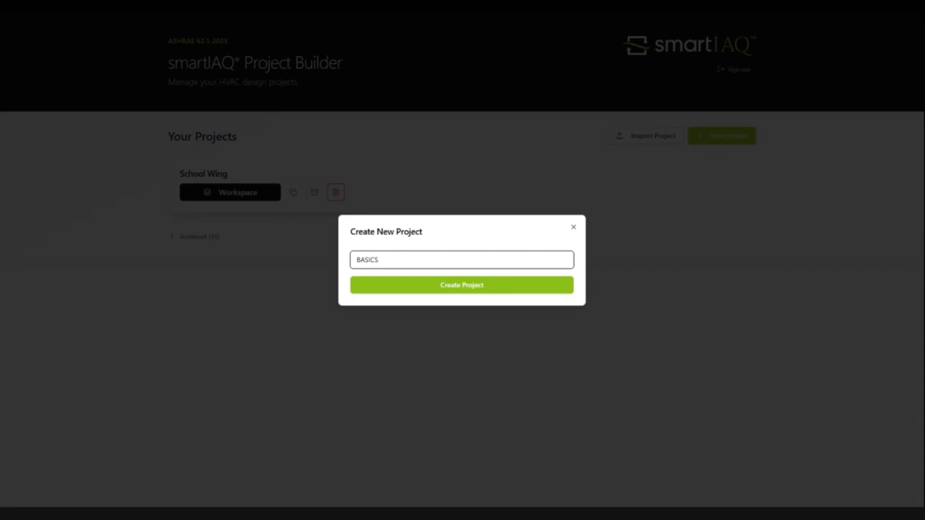
left_click(481, 285)
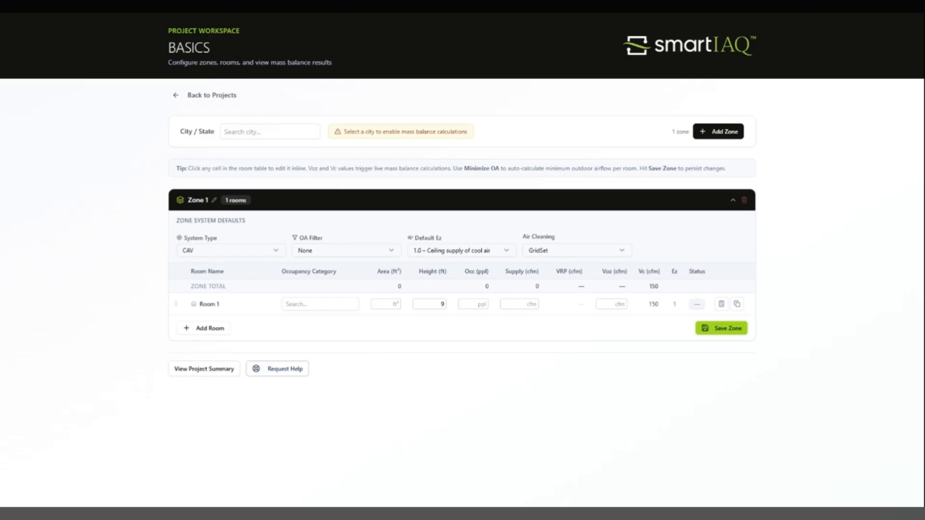
- Search 'at' in the City / State box and choose Atlanta, GA
left_click(235, 126)
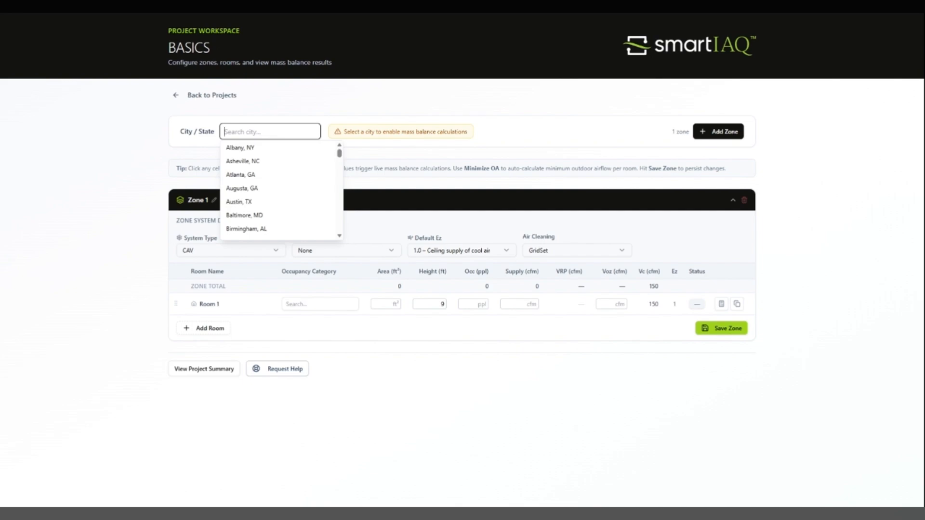
type("at")
key("Down")
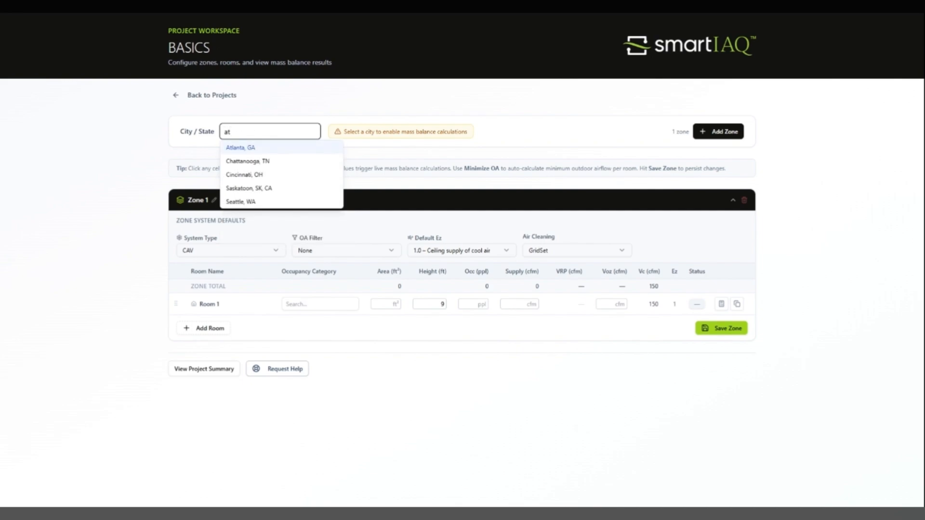
key("Return")
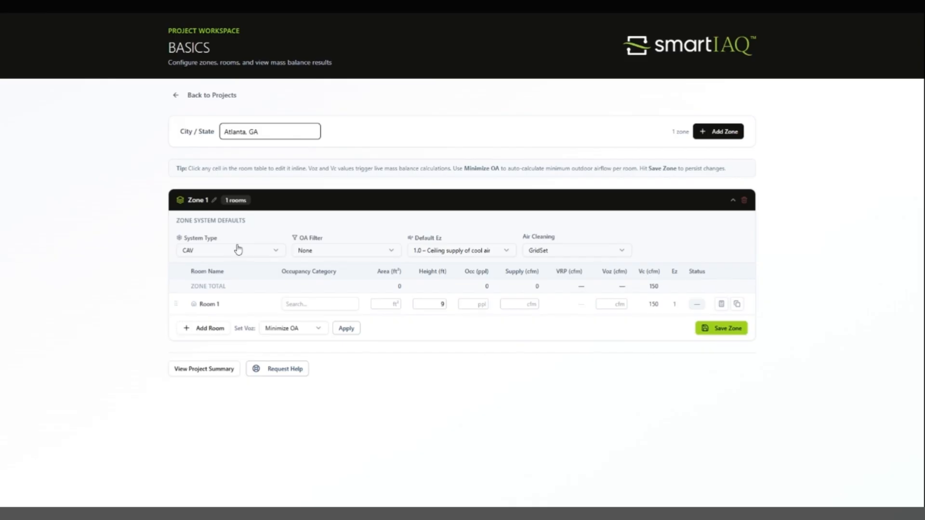
left_click(549, 251)
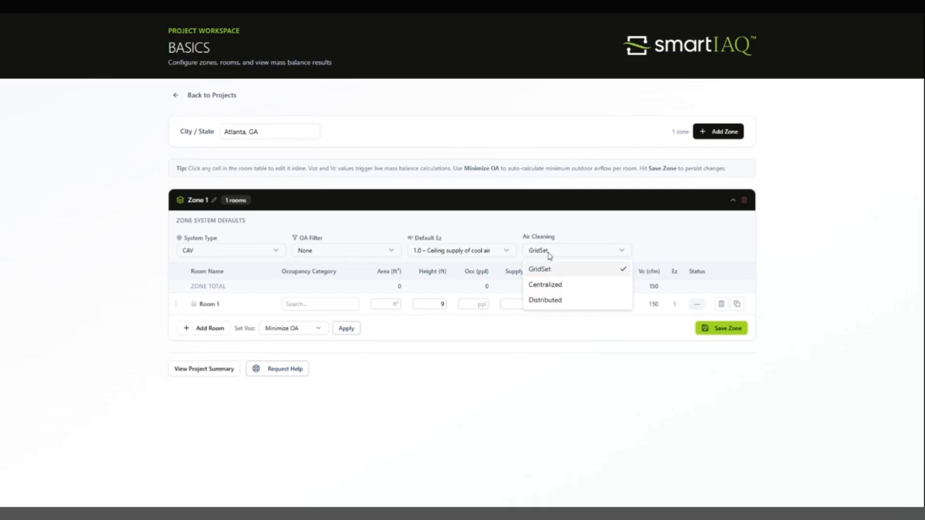
left_click(549, 285)
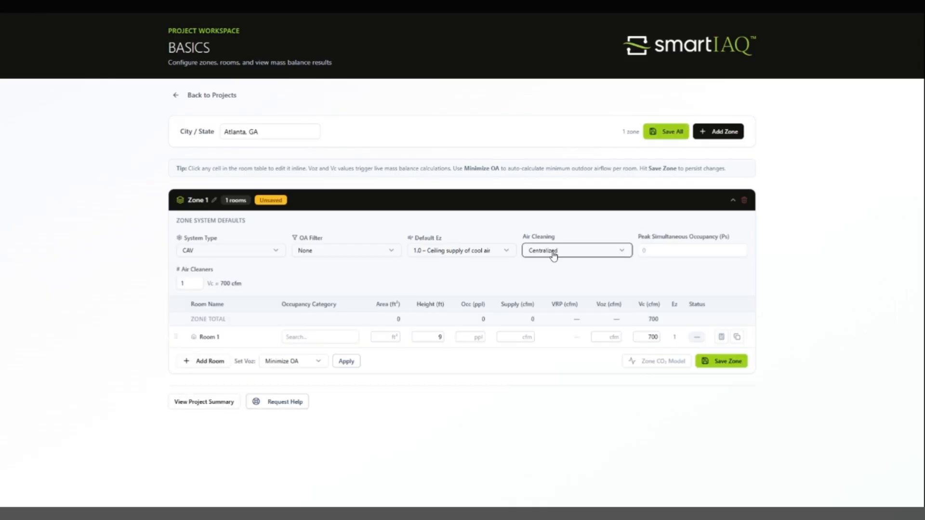
left_click(245, 259)
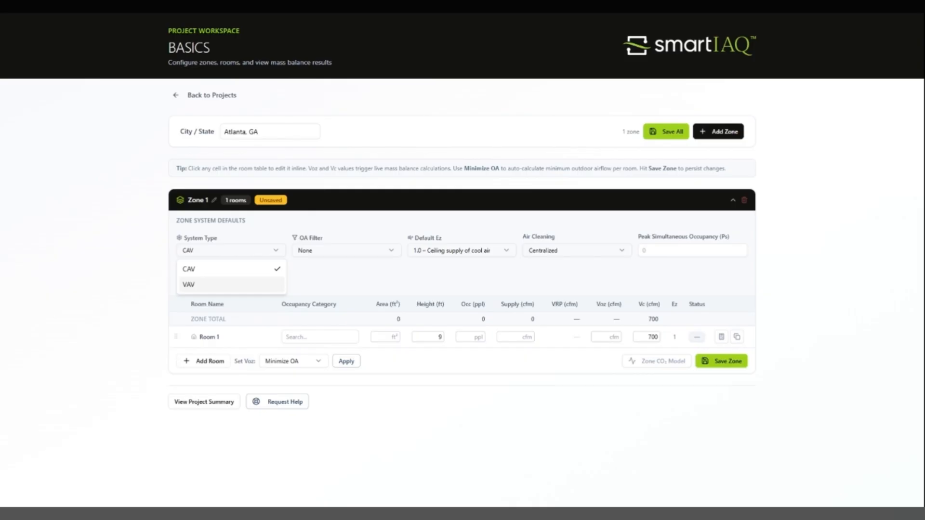
left_click(212, 285)
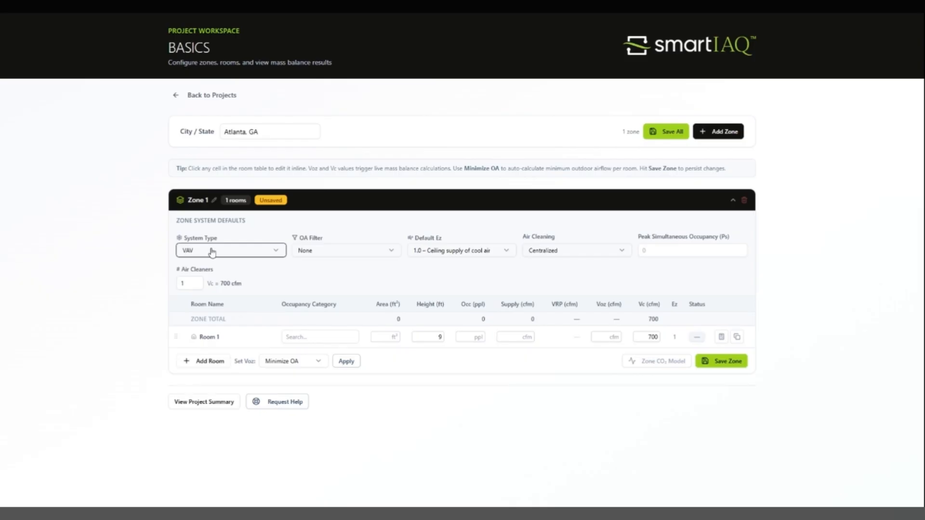
left_click(550, 251)
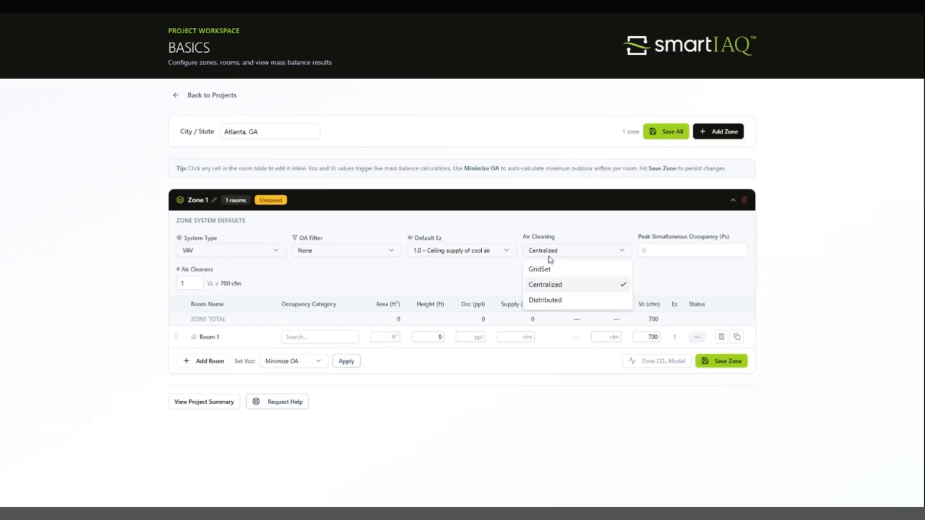
left_click(547, 269)
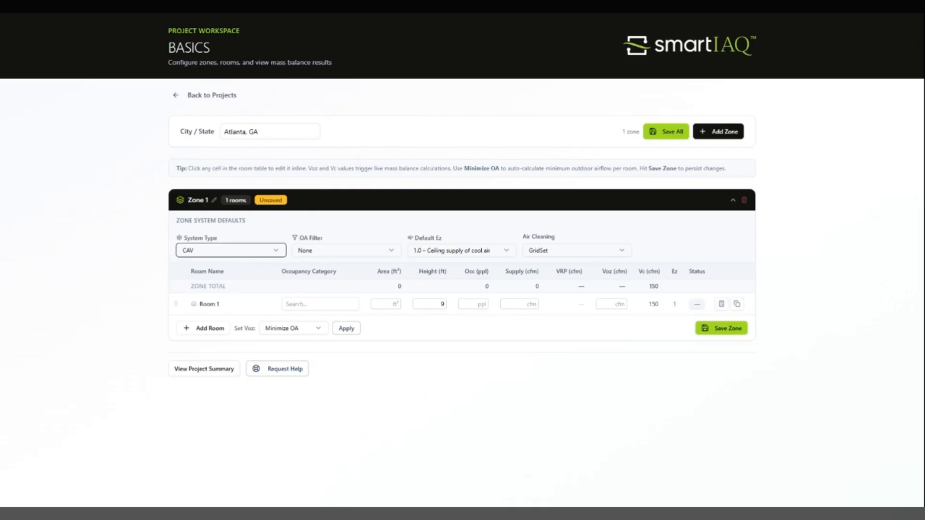
left_click(341, 252)
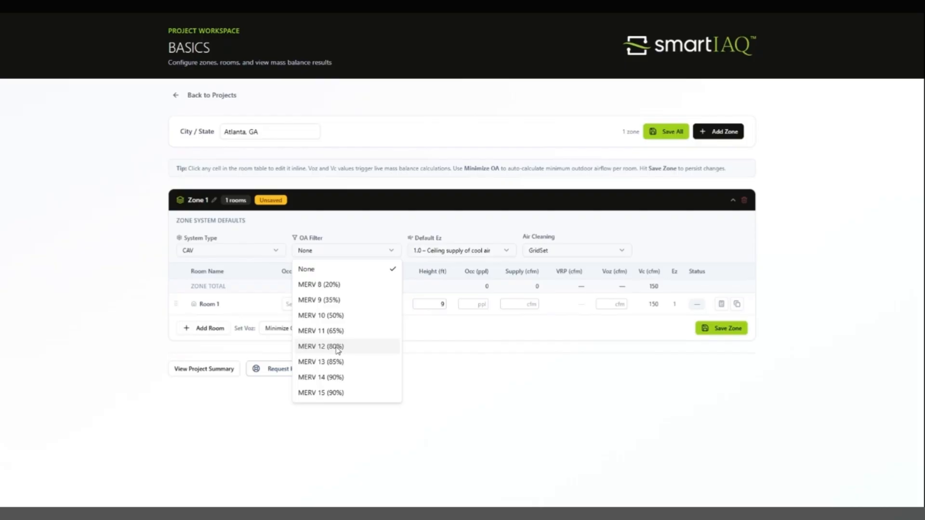
- Pick MERV 11 (65%) as Zone 1's outdoor-air filter
left_click(334, 331)
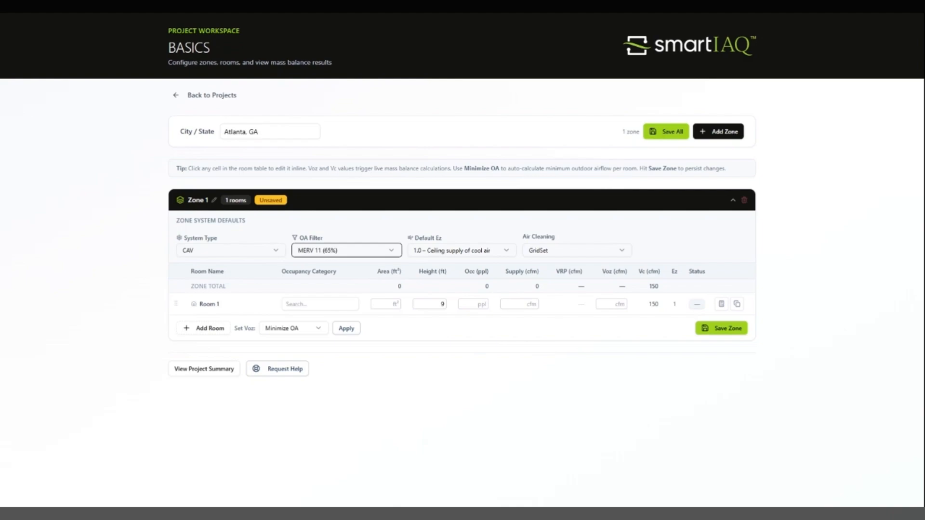
left_click(449, 251)
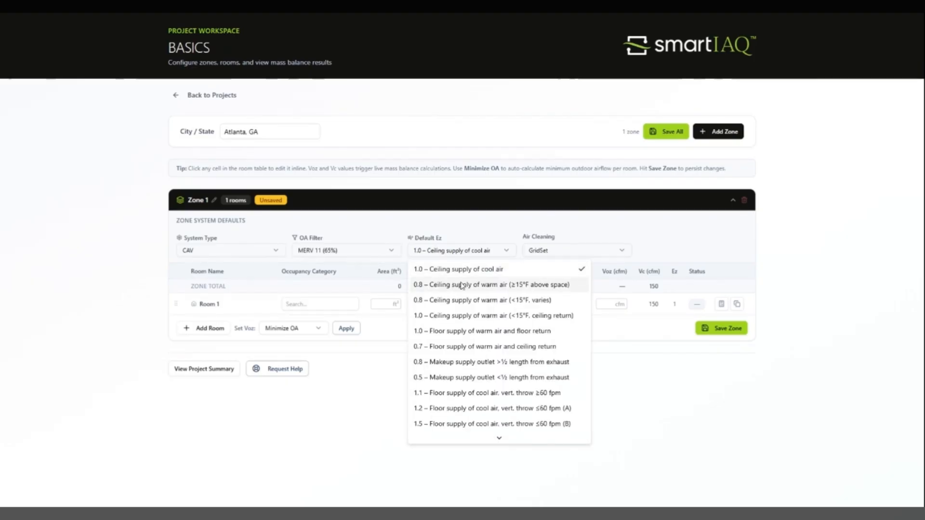
- Select '0.8 – Ceiling supply of warm air' as the zone's default Ez
left_click(462, 286)
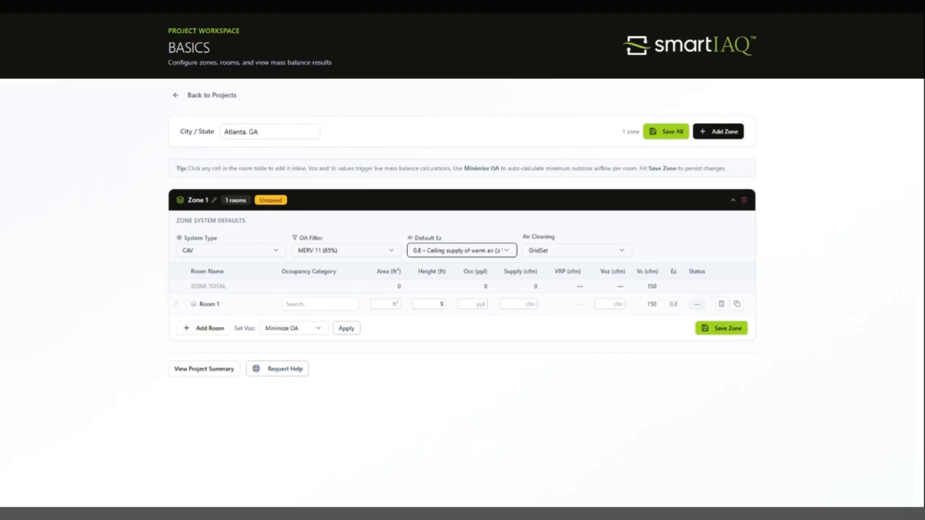
- Set Room 1's occupancy category to Conference/meeting by searching 'mee'
left_click(320, 304)
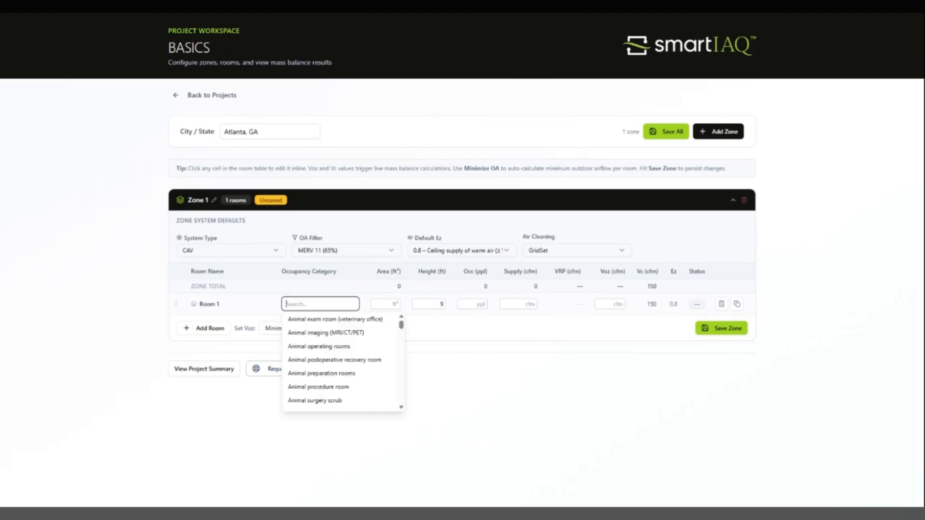
left_click_drag(402, 328, 405, 383)
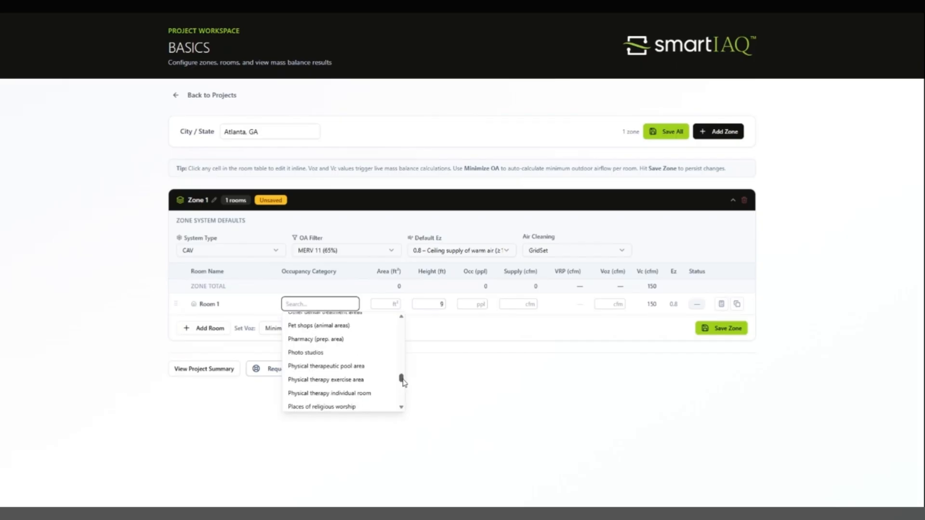
type("mee")
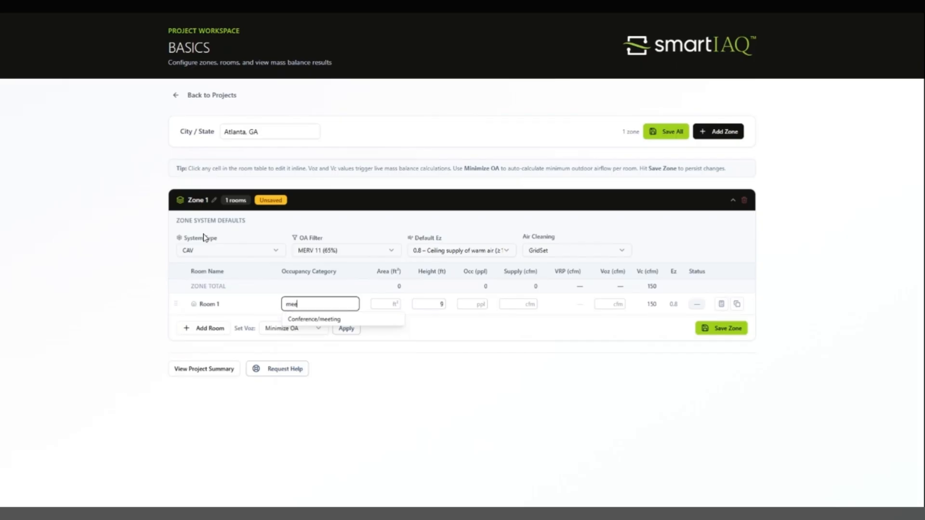
left_click(310, 320)
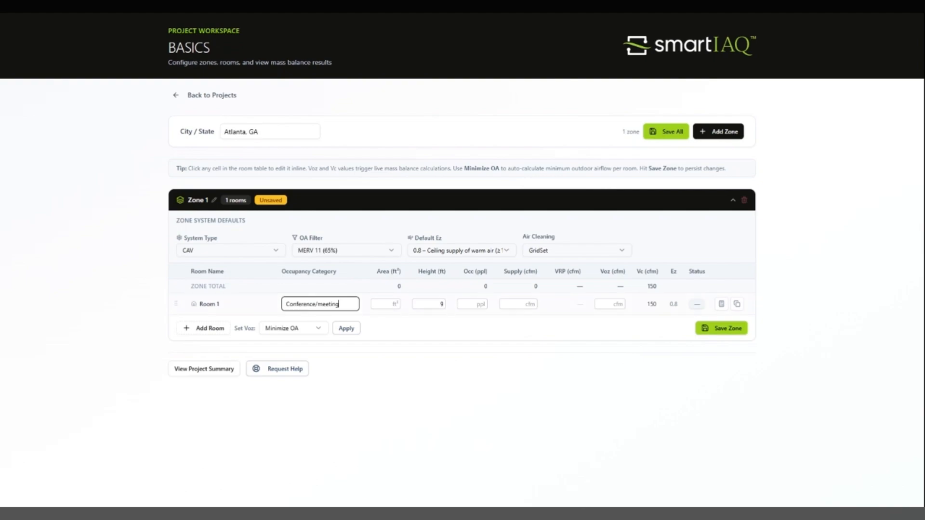
key("Tab")
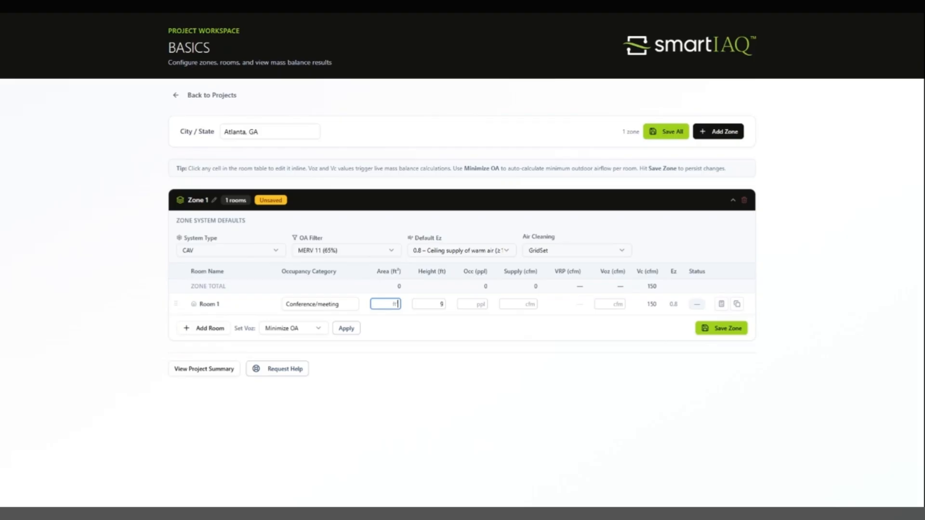
- Enter Room 1's area 2500 ft², height 10 ft and 80 occupants
type("2500")
key("Tab")
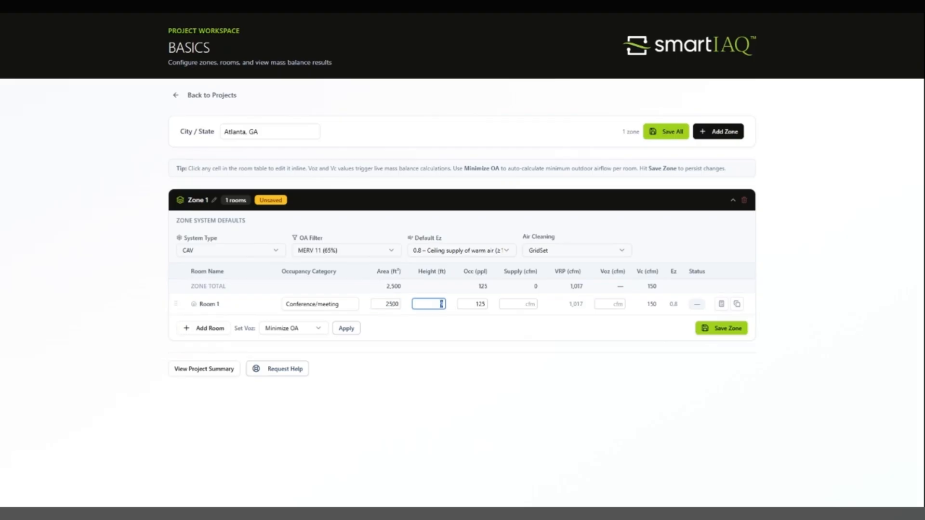
type("10")
key("Tab")
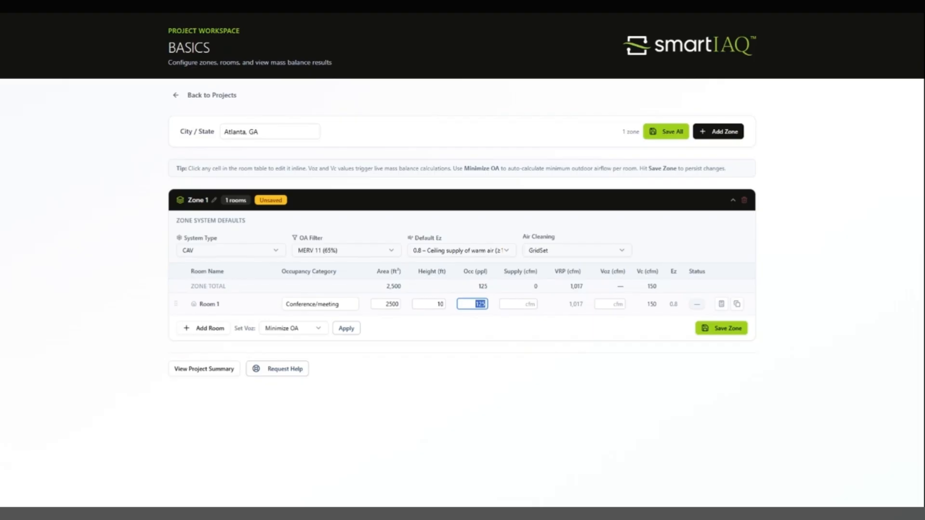
type("1")
key("BackSpace")
type("80")
left_click(497, 321)
- Enter 300 cfm Voz for Room 1, then apply Minimize OA, dropping it to 240 cfm
left_click(610, 304)
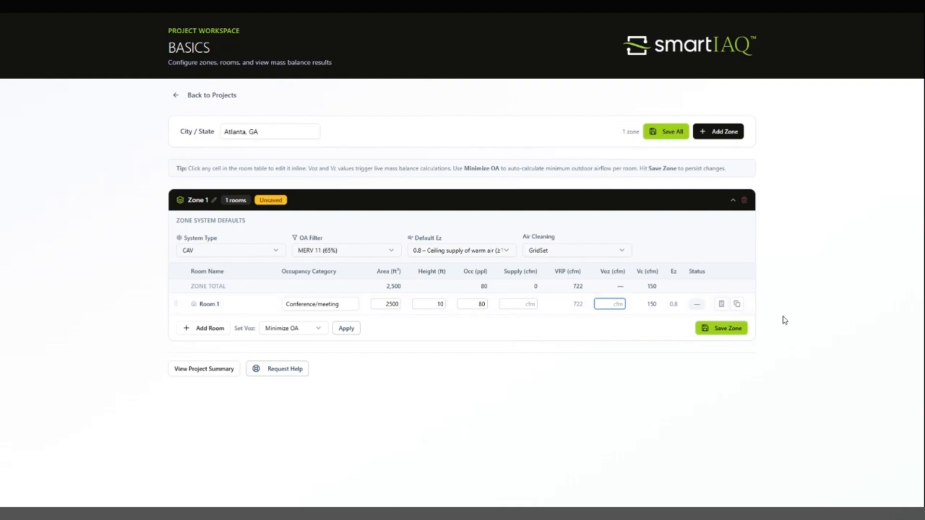
type("300")
key("Tab")
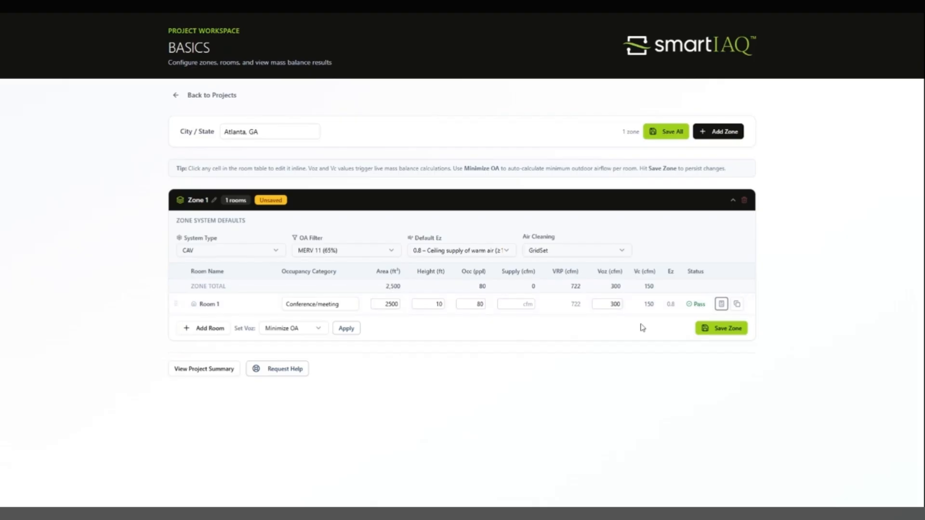
left_click(341, 332)
left_click(527, 285)
- Apply Voz at 7 cfm per person, confirming the override so Room 1 gets 560 cfm
left_click(311, 333)
left_click(304, 363)
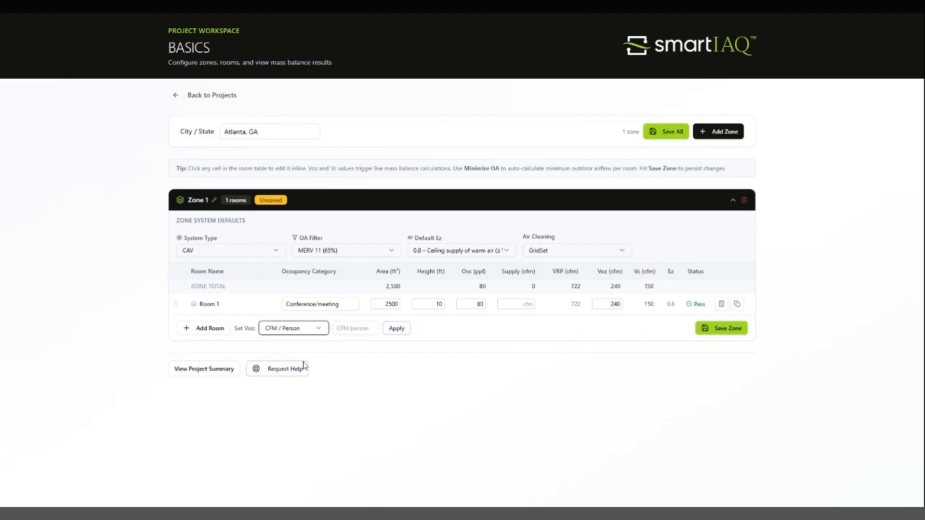
key("Tab")
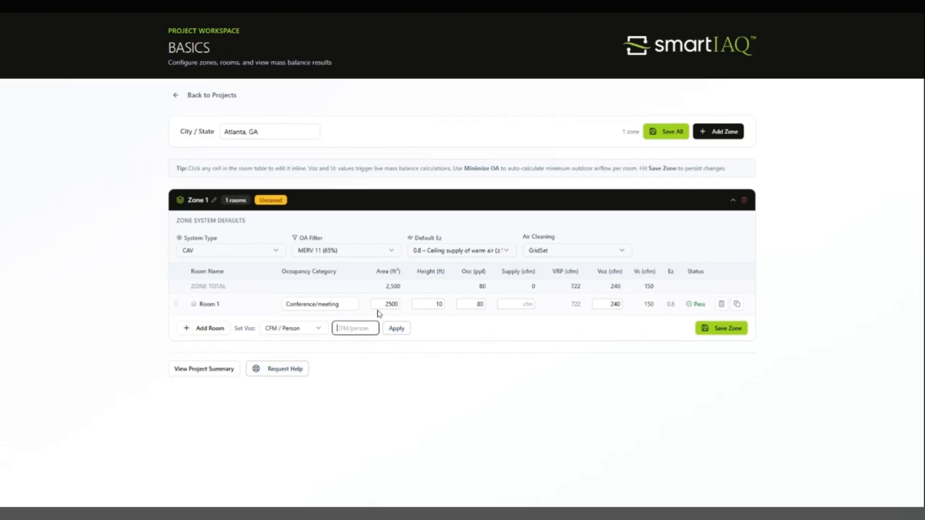
type("7")
left_click(396, 331)
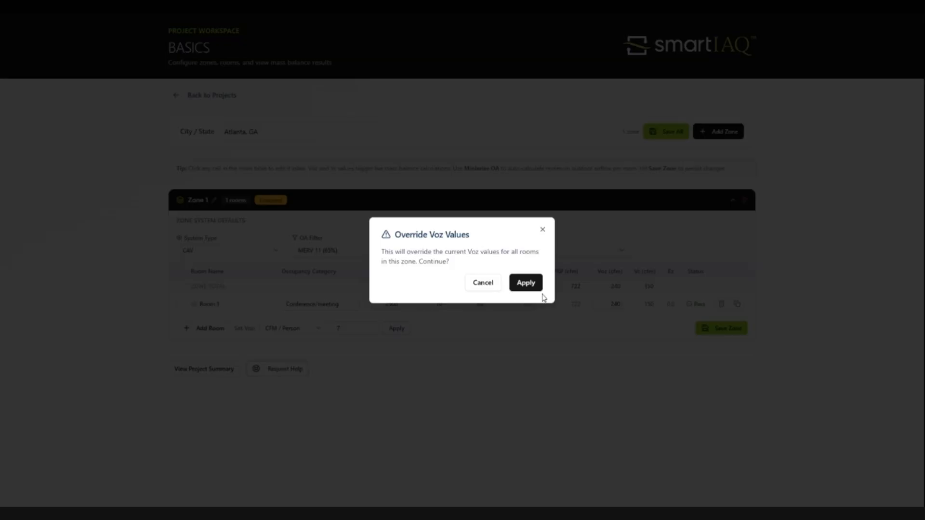
left_click(534, 285)
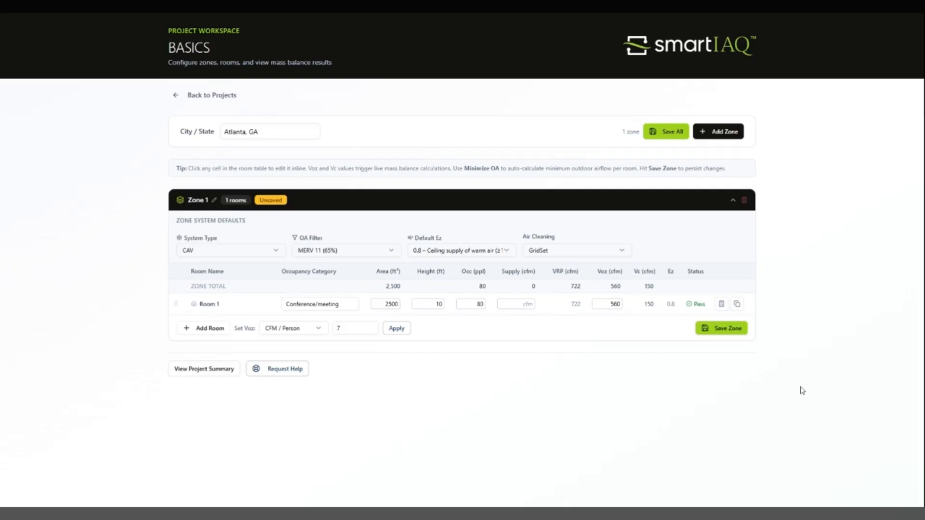
- Apply Voz as 45% of VRP, confirming the override so Room 1 gets 325 cfm
left_click(309, 330)
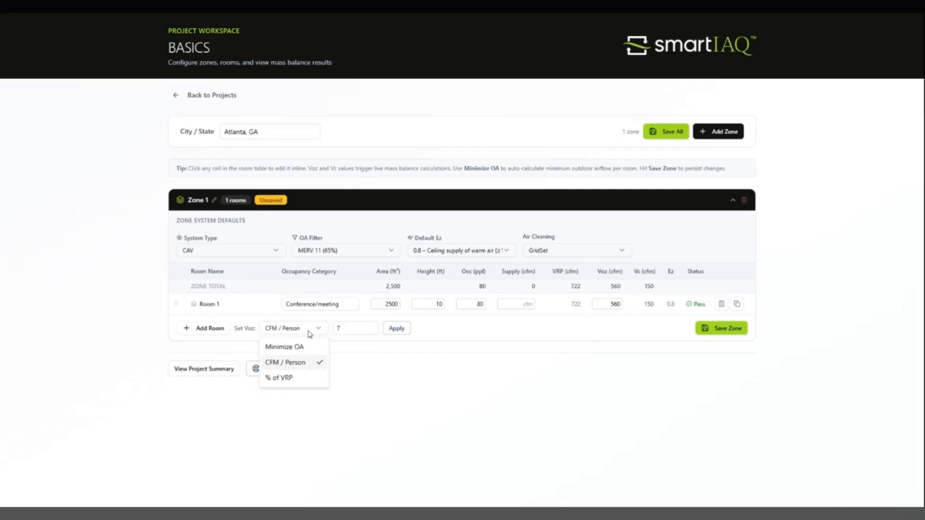
left_click(301, 381)
left_click(367, 334)
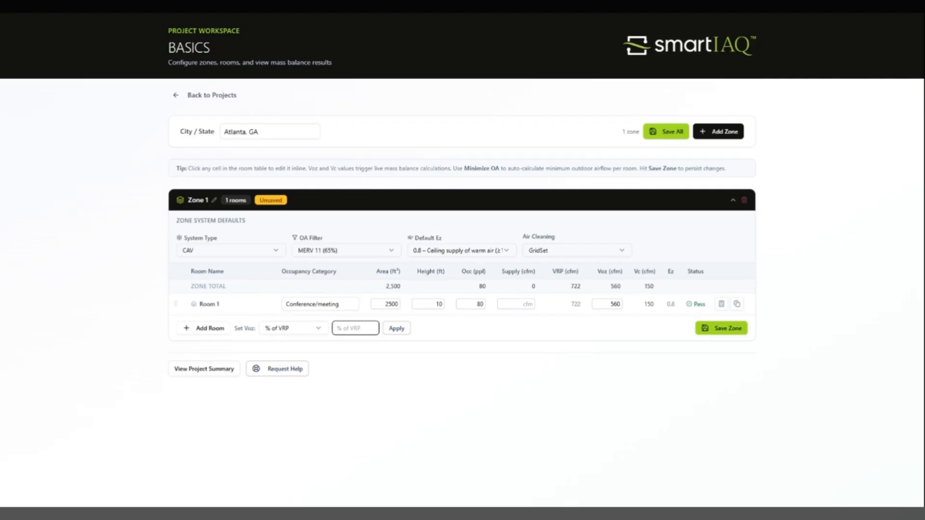
type("55")
left_click(400, 331)
type("45")
left_click(394, 332)
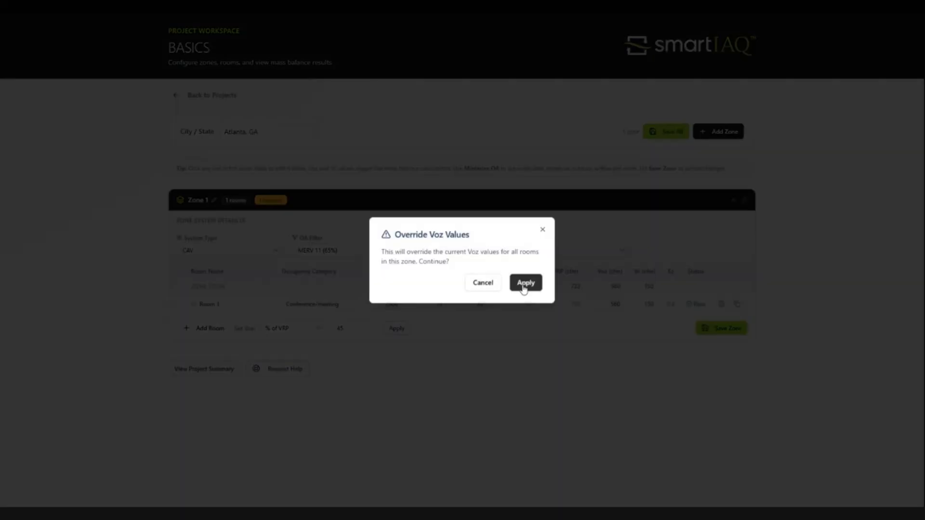
left_click(525, 285)
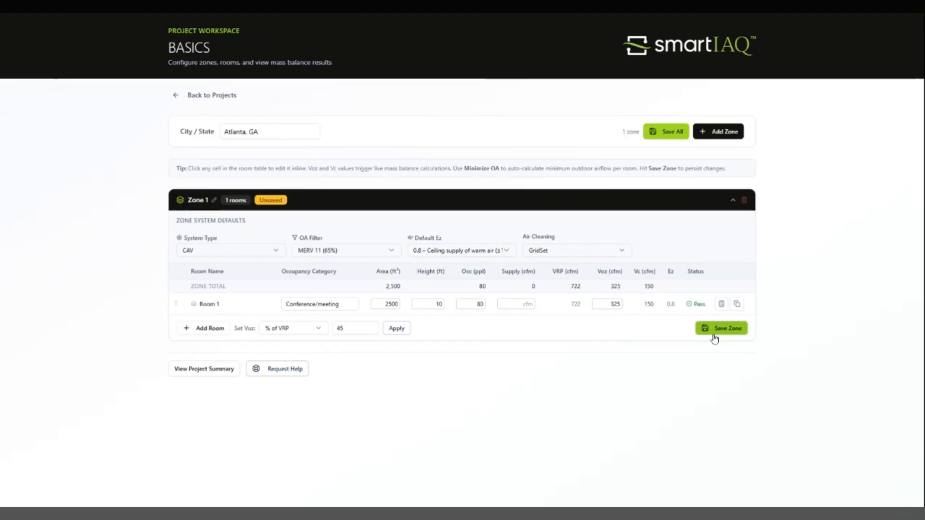
- Open Room 1's mass balance calculator, review the contaminant table, and view the CO₂ model
left_click(722, 304)
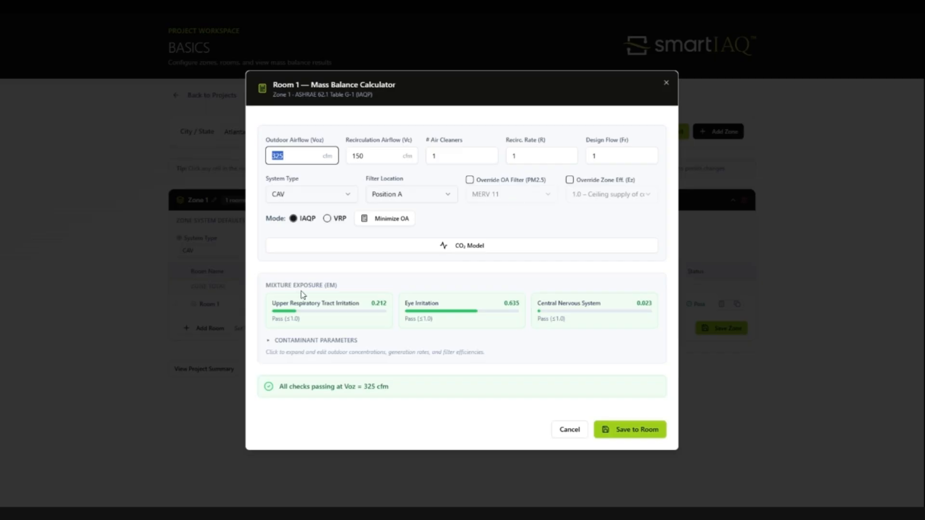
left_click(327, 353)
scroll(440, 328, "down", 3)
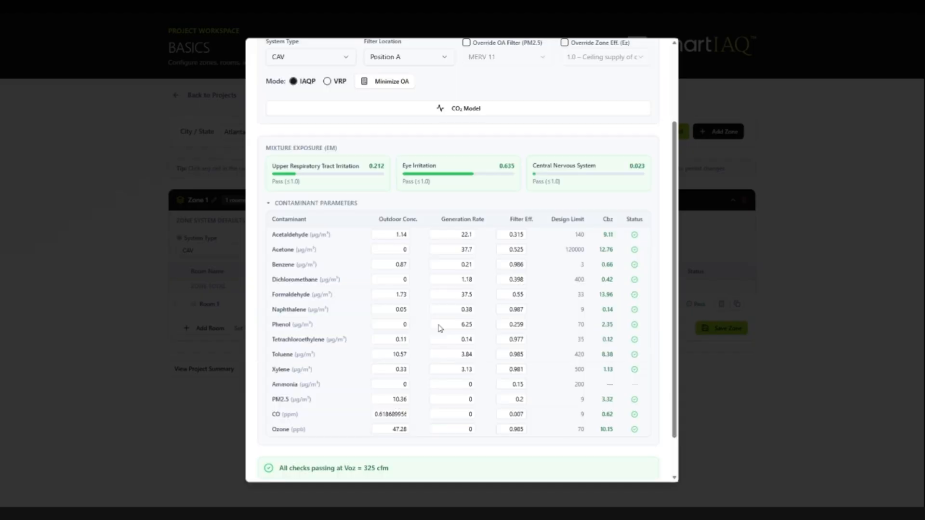
scroll(440, 329, "down", 1)
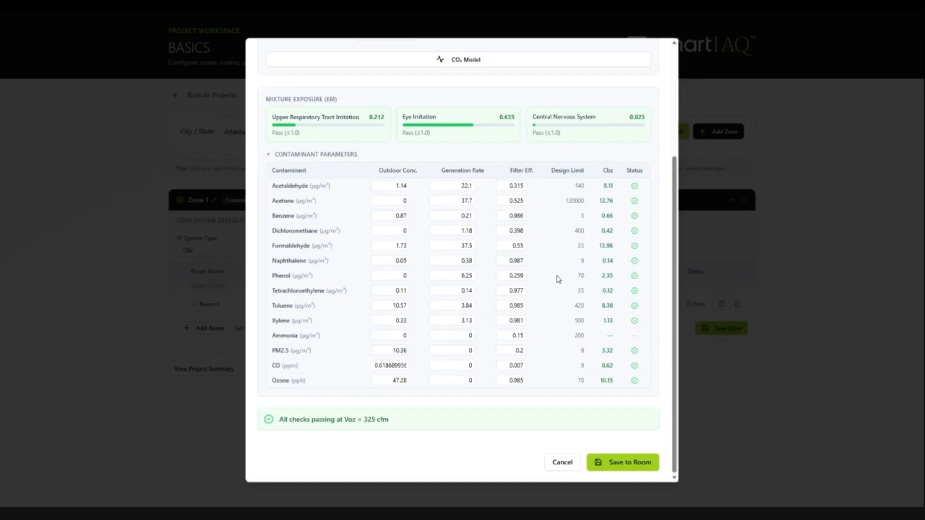
scroll(557, 279, "up", 3)
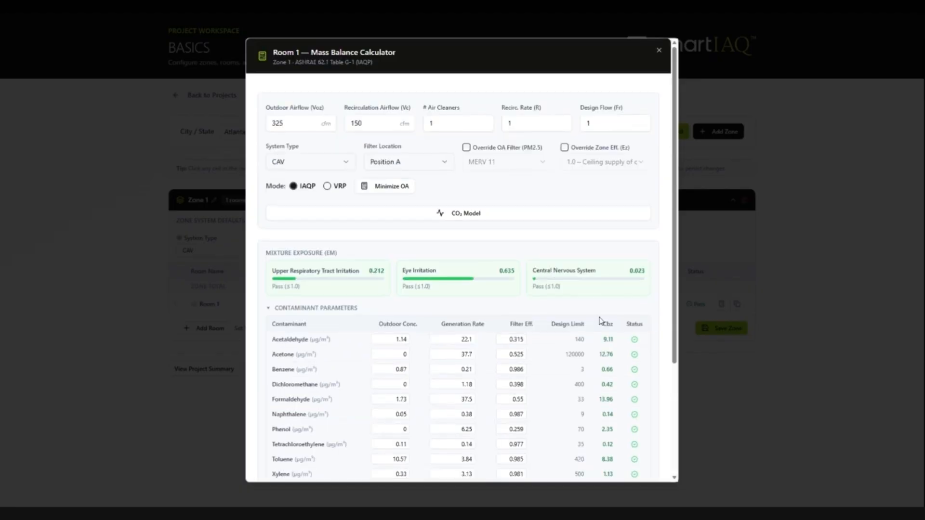
scroll(601, 321, "down", 1)
scroll(583, 339, "down", 1)
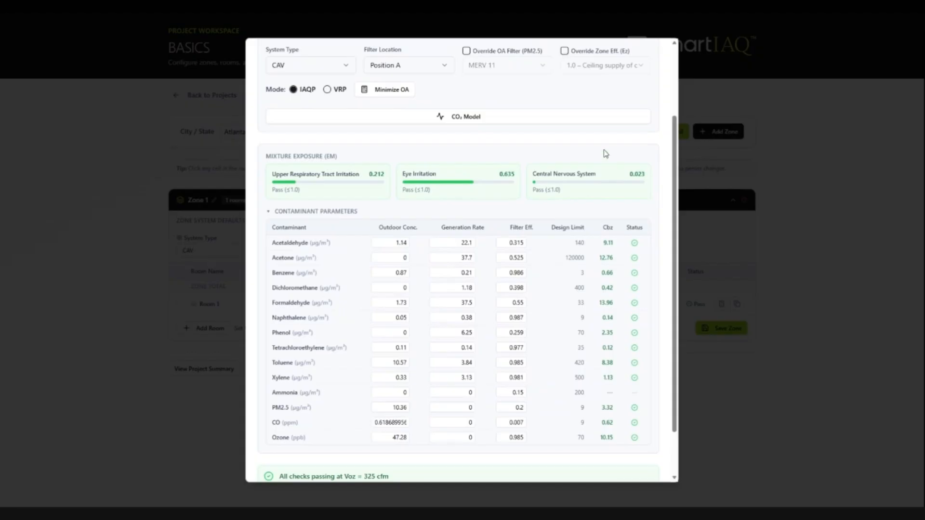
scroll(607, 154, "up", 1)
scroll(553, 160, "up", 3)
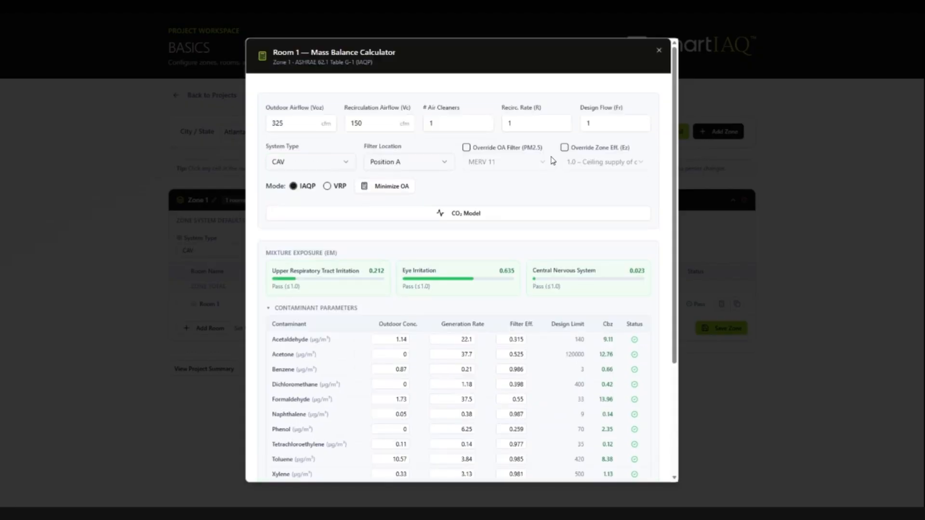
left_click(494, 214)
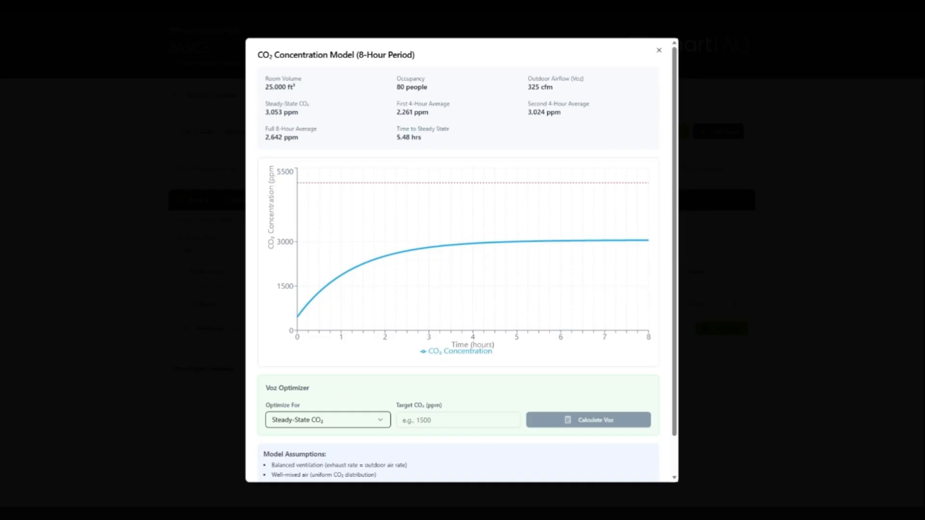
- Run the CO₂ model with a 1700 ppm target and apply the resulting 679 cfm Voz to Room 1
mouse_move(450, 302)
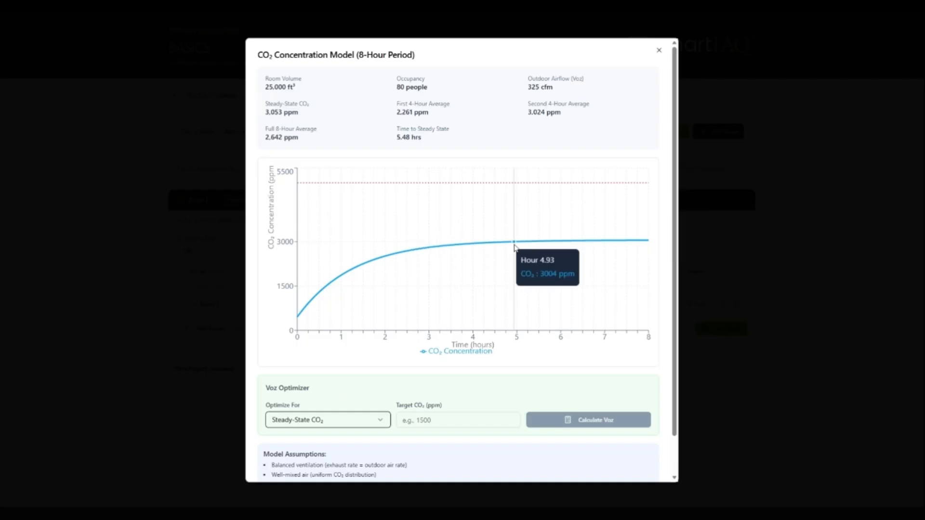
mouse_move(470, 247)
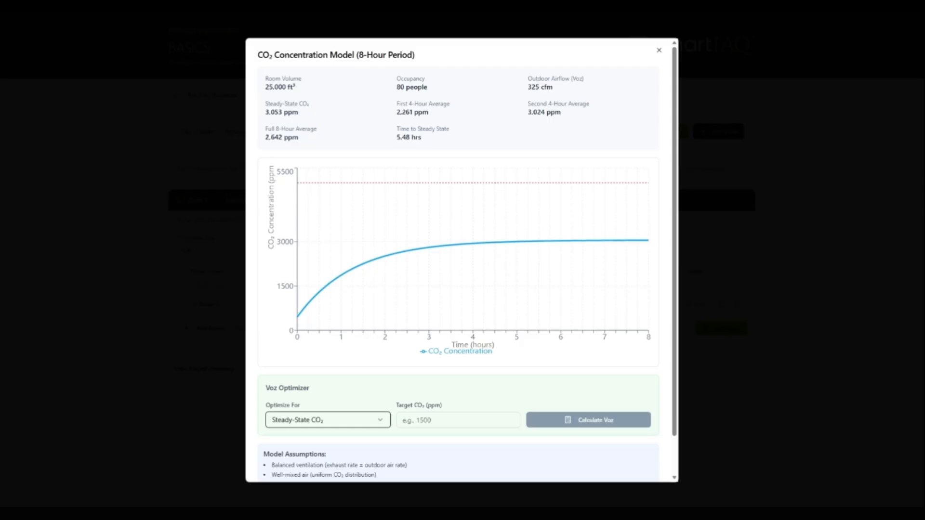
mouse_move(550, 249)
left_click(458, 421)
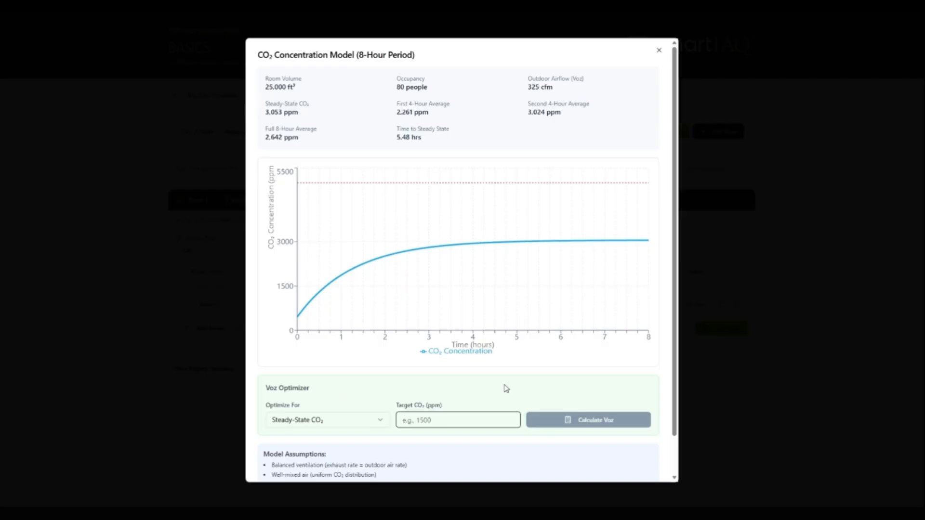
type("1700")
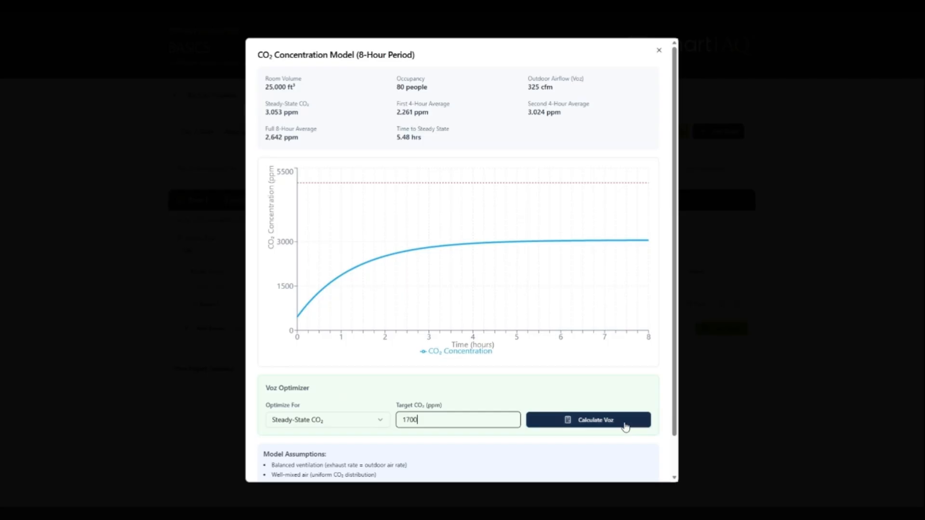
left_click(578, 421)
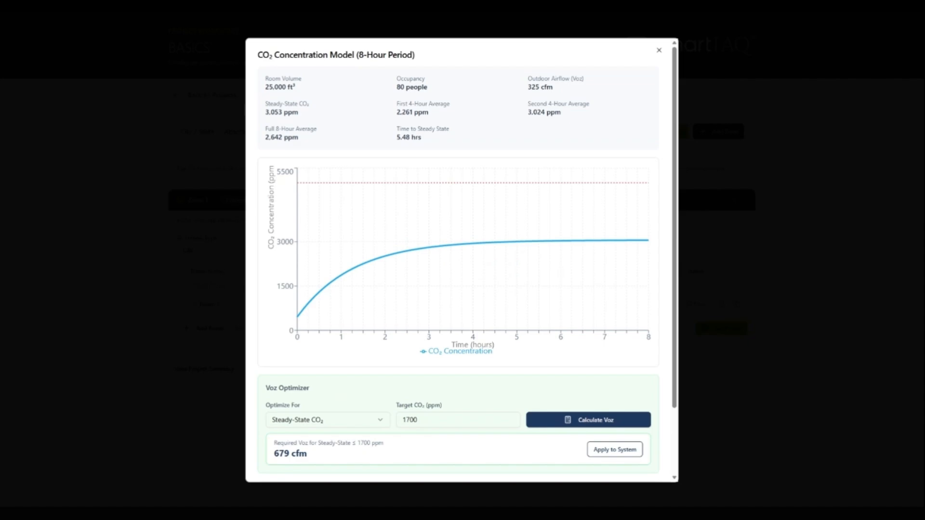
left_click(609, 455)
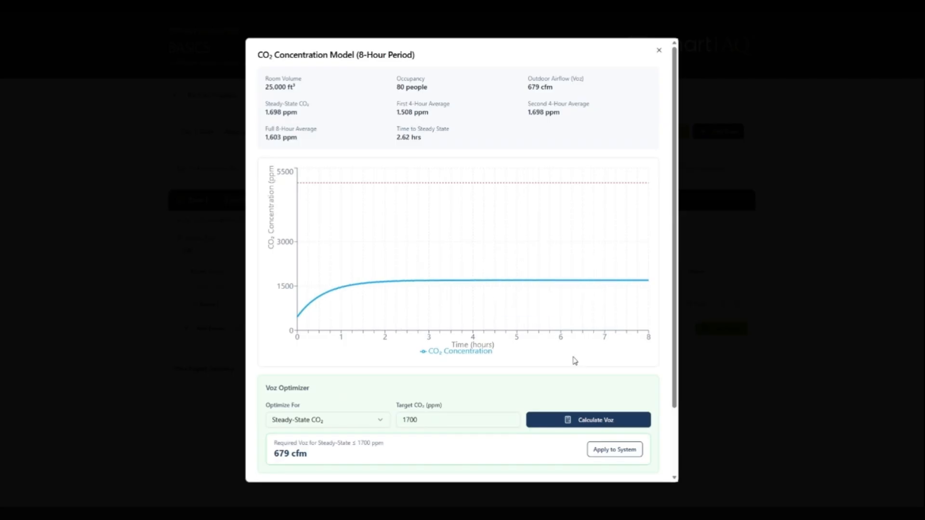
left_click(659, 51)
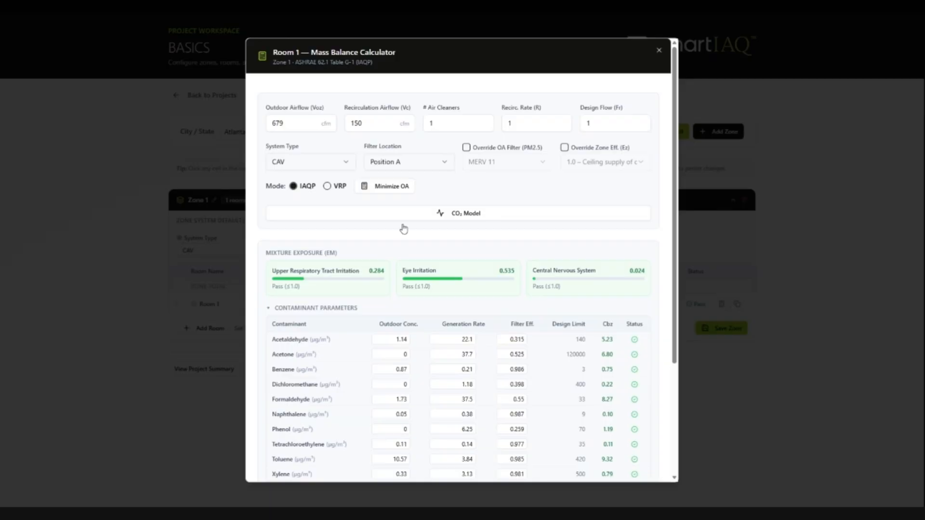
- Save the 679 cfm calculator values to Room 1, then save Zone 1
scroll(404, 229, "down", 3)
left_click(616, 467)
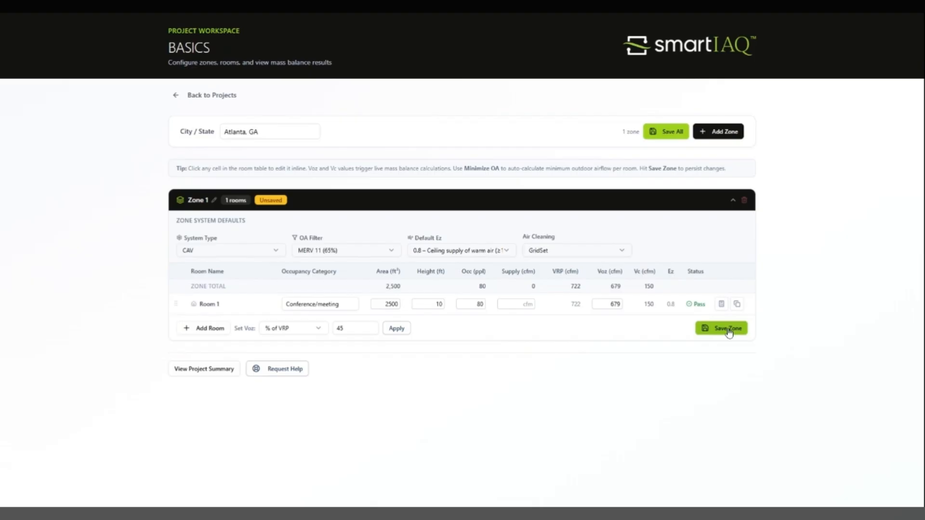
left_click(745, 330)
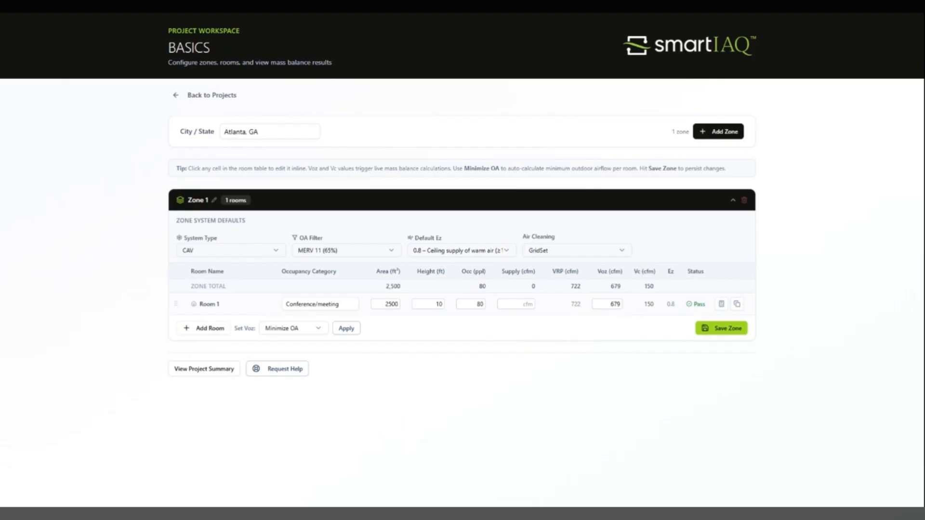
- Set Room 1's air cleaners to 2 in the Mass Balance Calculator, save to the room, and save Zone 1
left_click(722, 304)
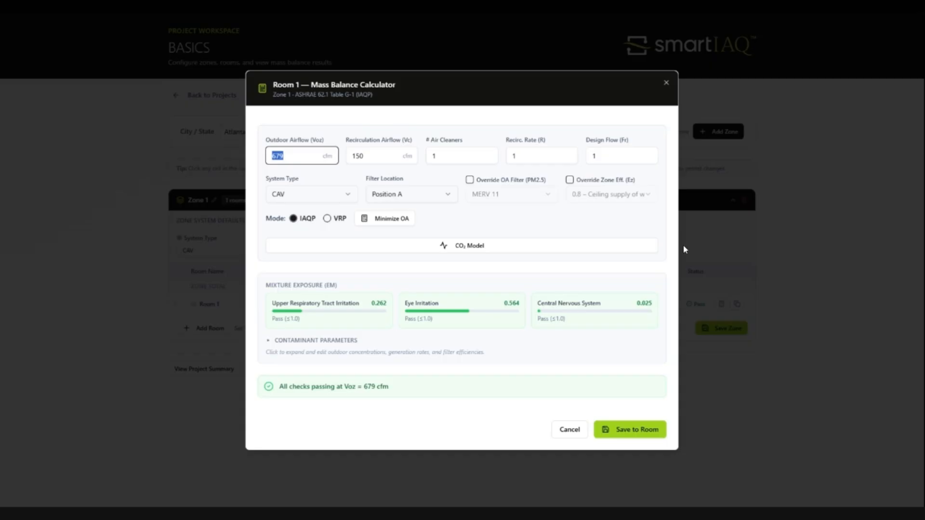
key("Tab")
key("Tab")
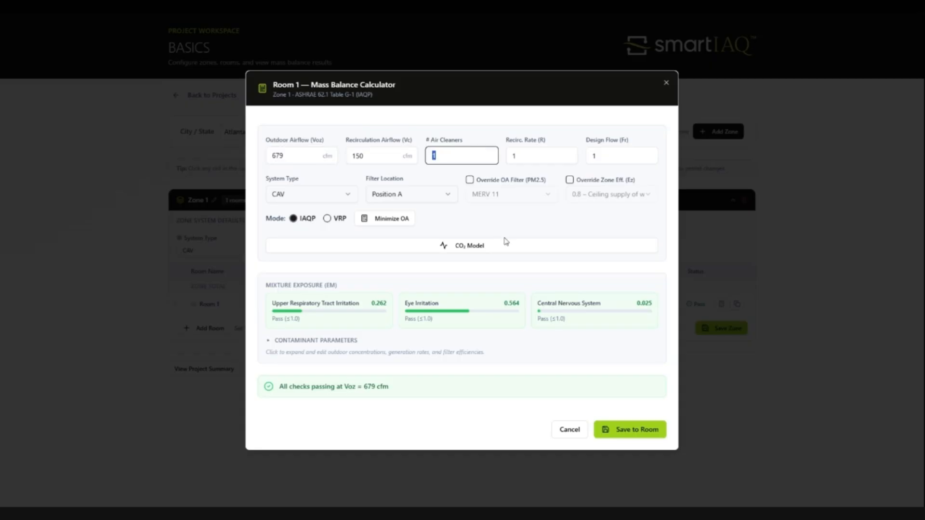
type("2")
left_click(623, 434)
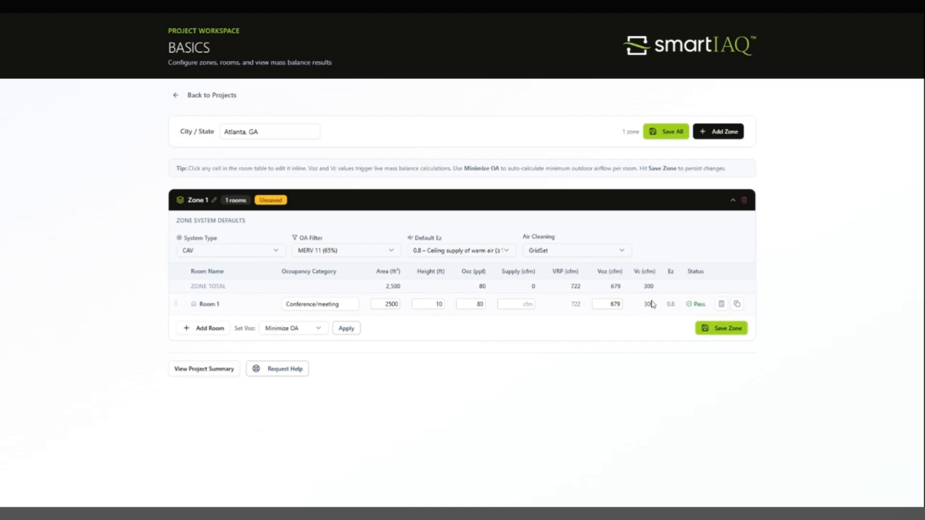
left_click(712, 329)
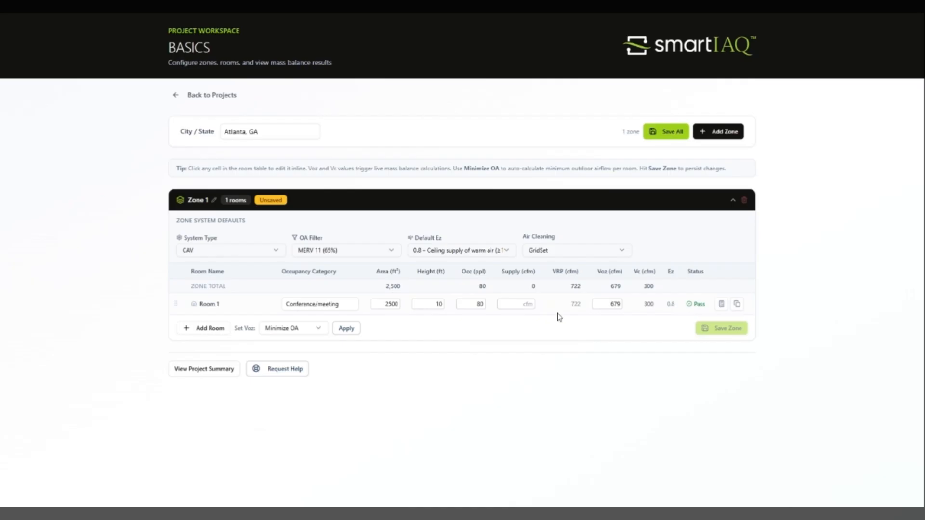